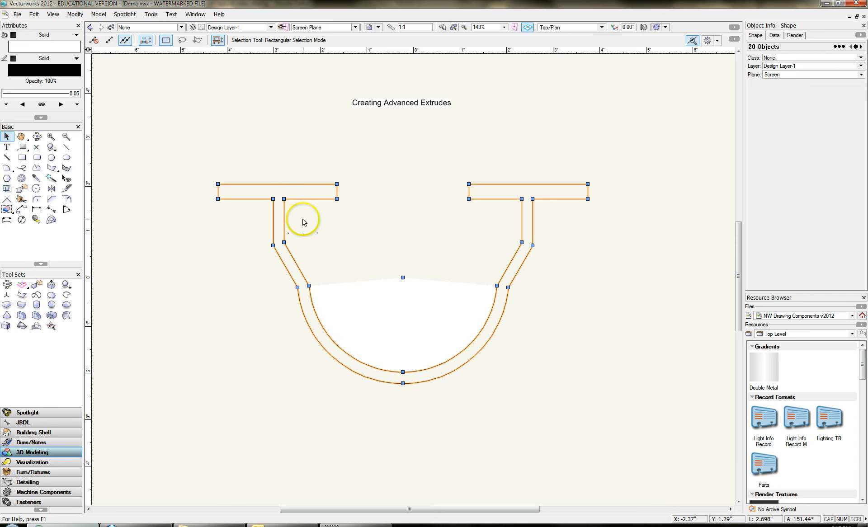
Compose the selected bracket outline segments into a single closed polyline and extrude it 2".
click(76, 15)
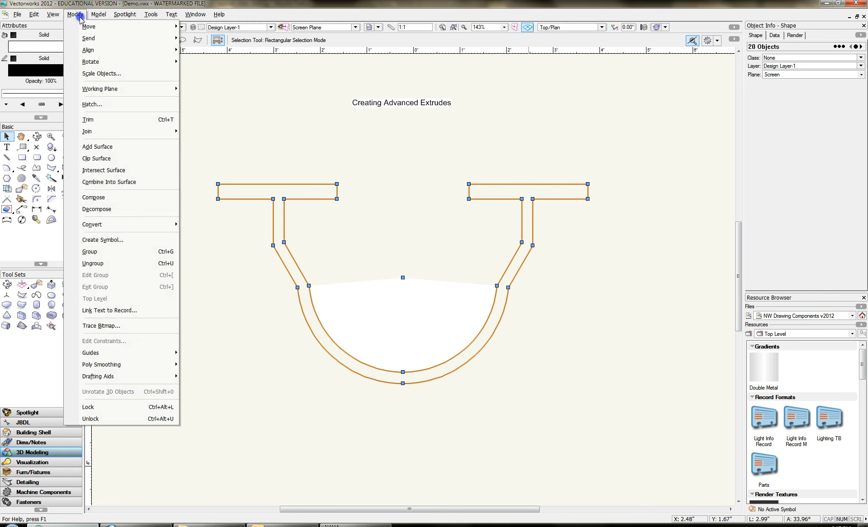
click(93, 198)
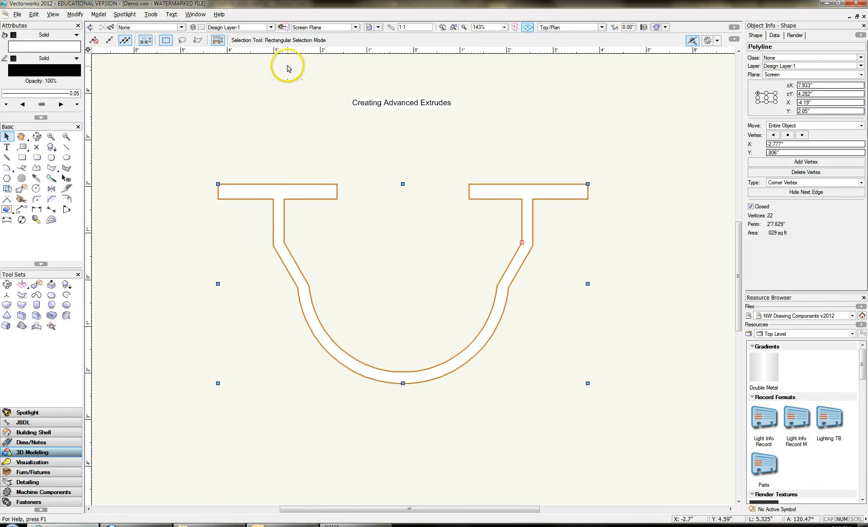
click(101, 17)
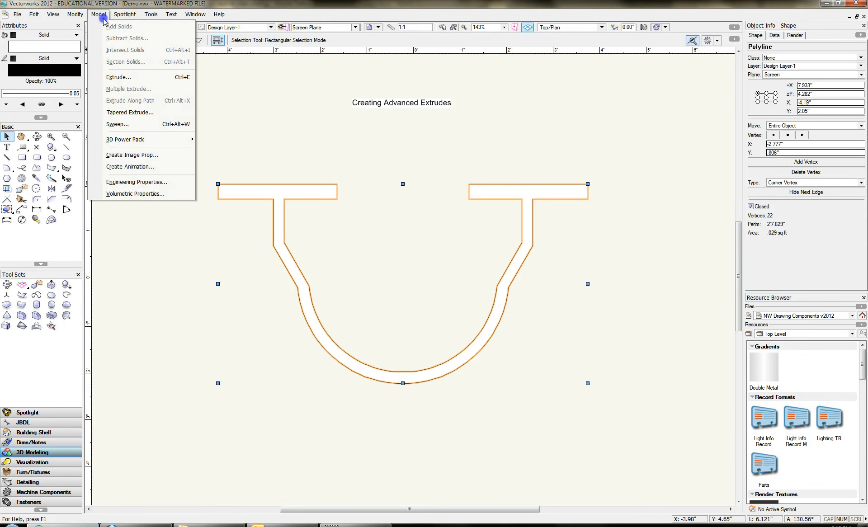
click(118, 78)
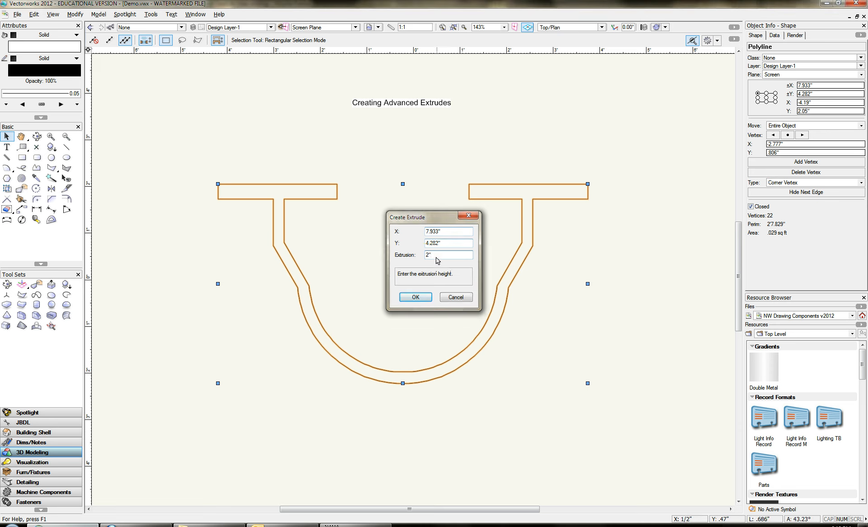
key(Return)
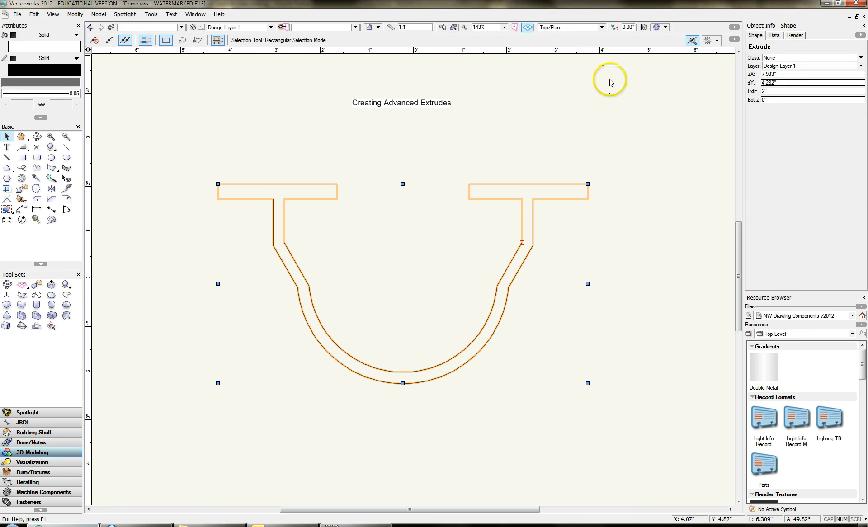
View the extruded bracket in Right Isometric, render it with Fast Renderworks, and clear the selection.
click(602, 27)
click(580, 107)
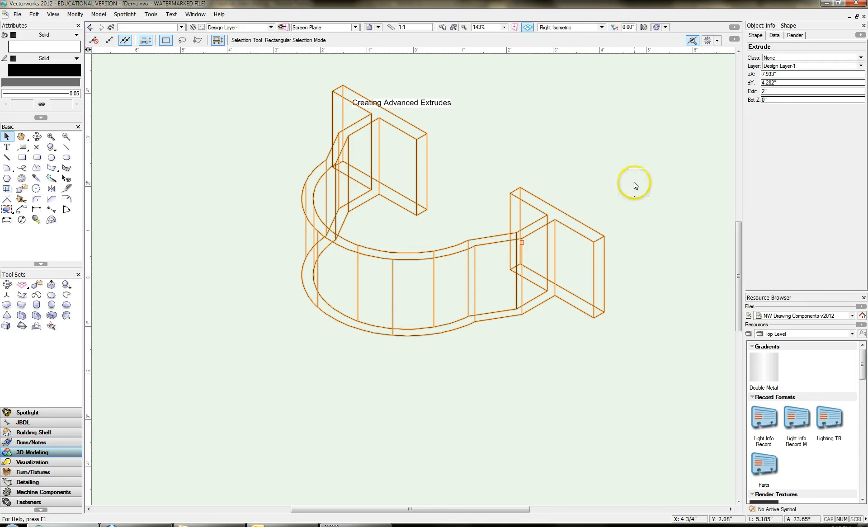
click(665, 28)
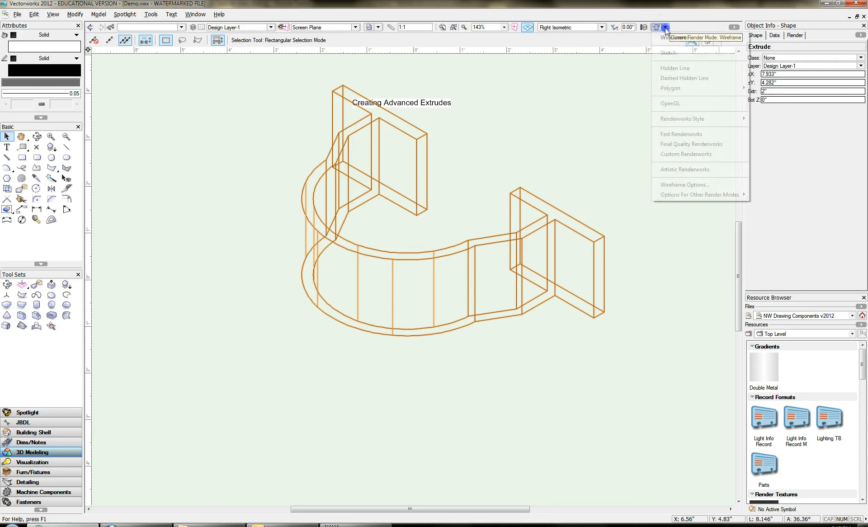
click(681, 138)
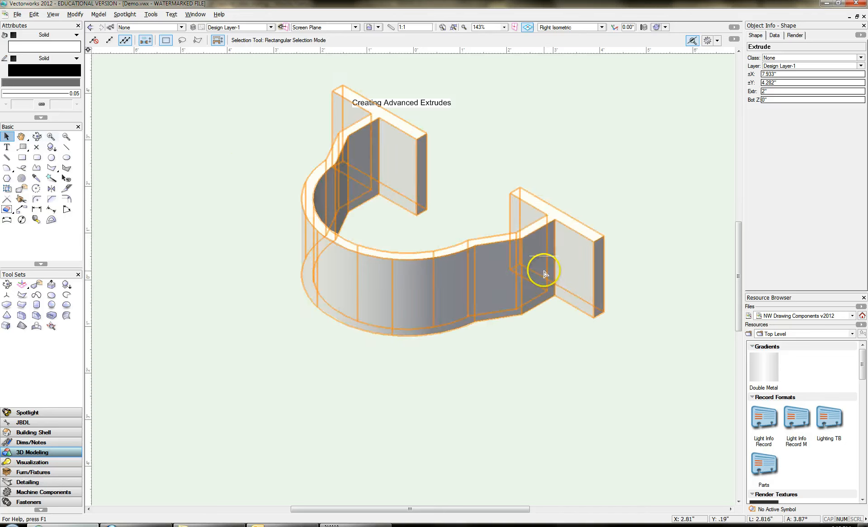
click(363, 242)
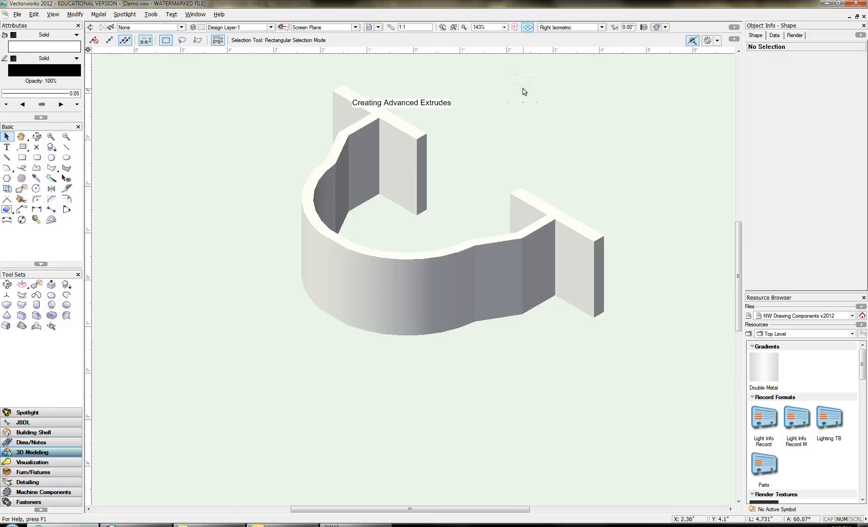
Undo the extrusion and the composed polyline, going back to the separate outline segments in Top/Plan view.
key(F5)
key(ctrl+a)
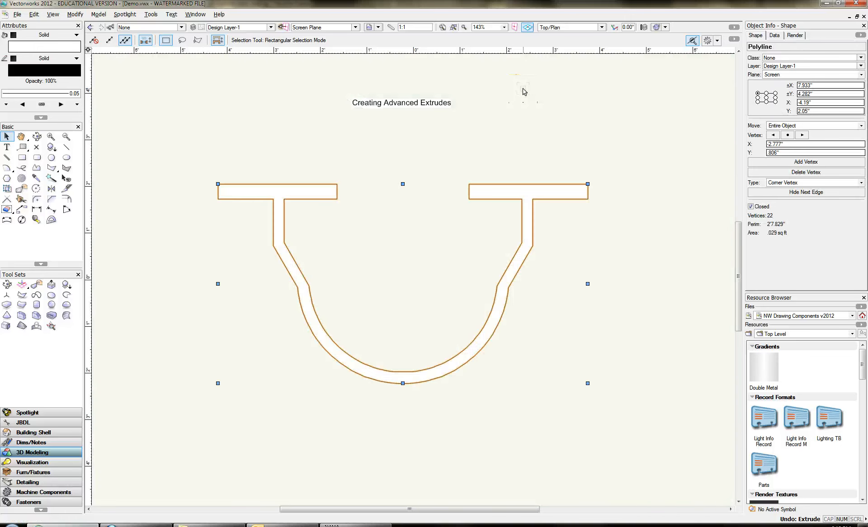
key(ctrl+k)
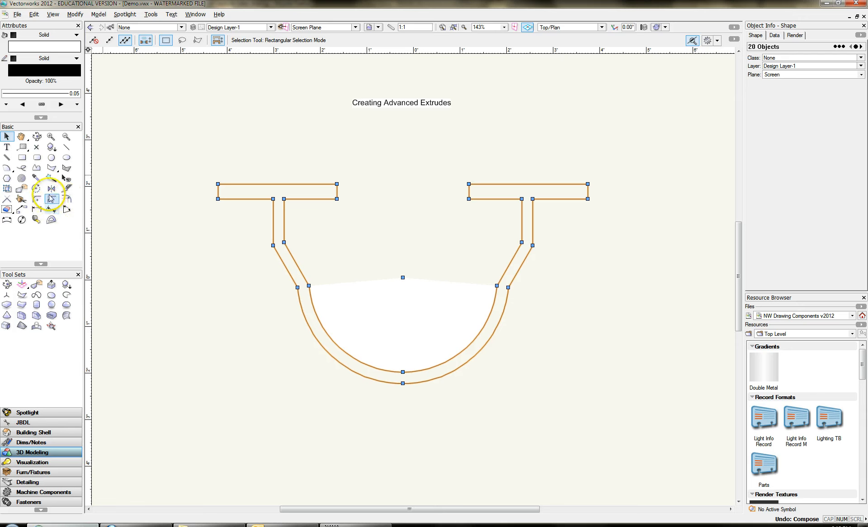
Start a corner-point polyline at the left flange's upper outer corner and trace the outer edge down to the large arc's start.
click(37, 170)
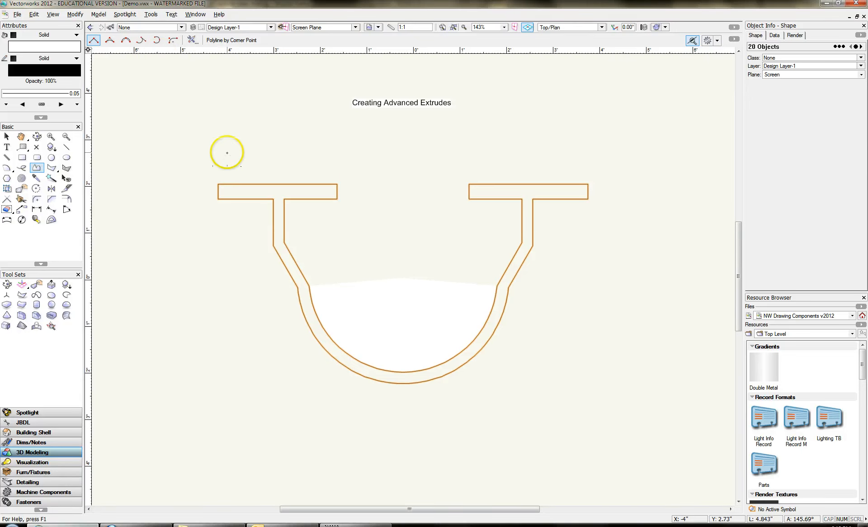
click(218, 184)
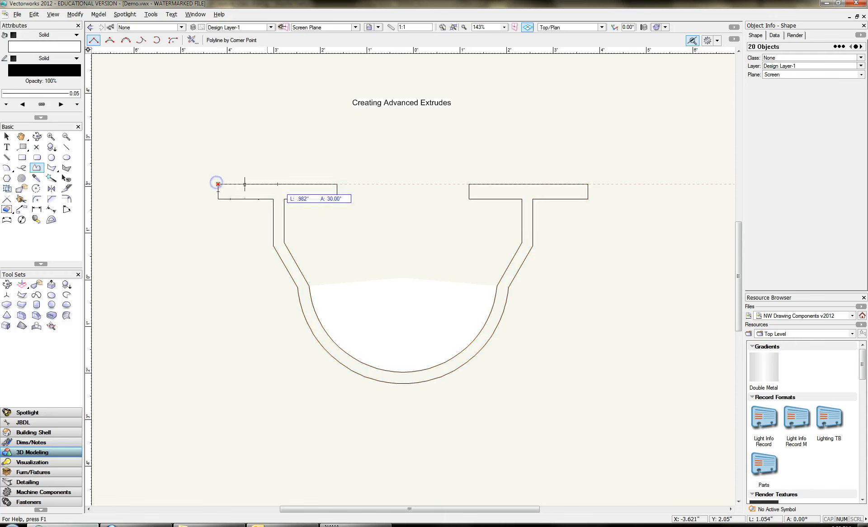
click(218, 199)
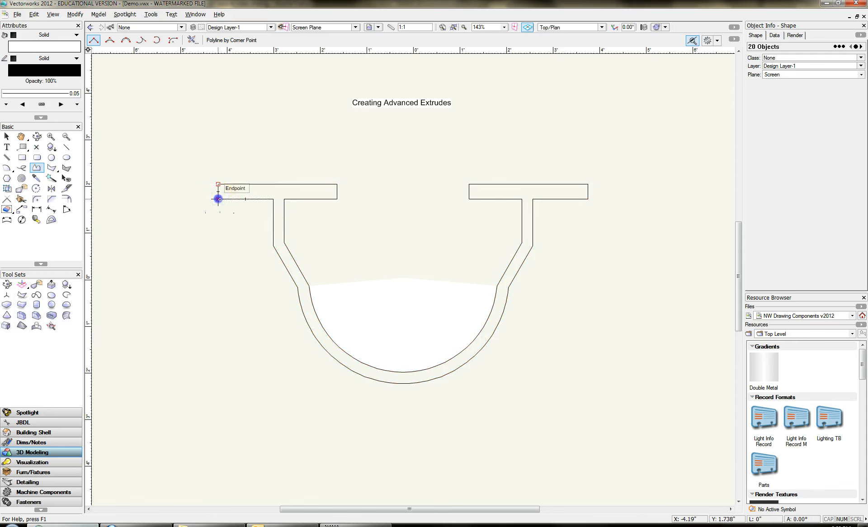
click(273, 199)
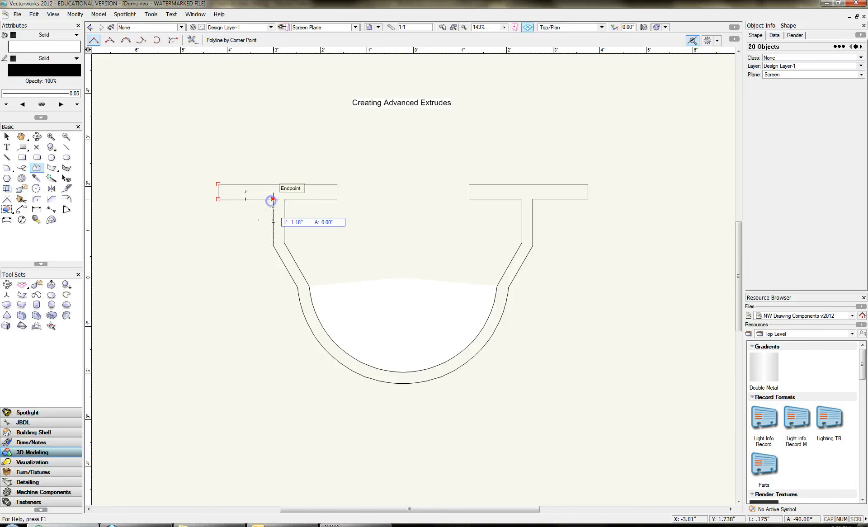
click(274, 245)
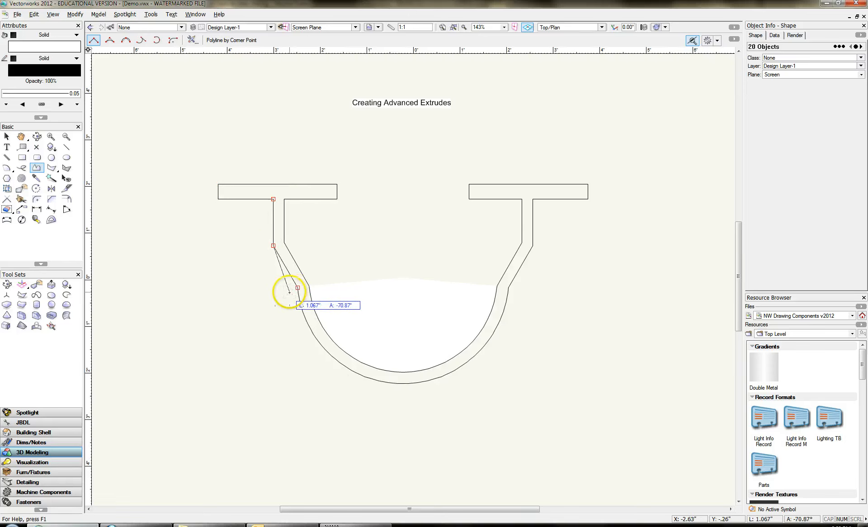
click(289, 291)
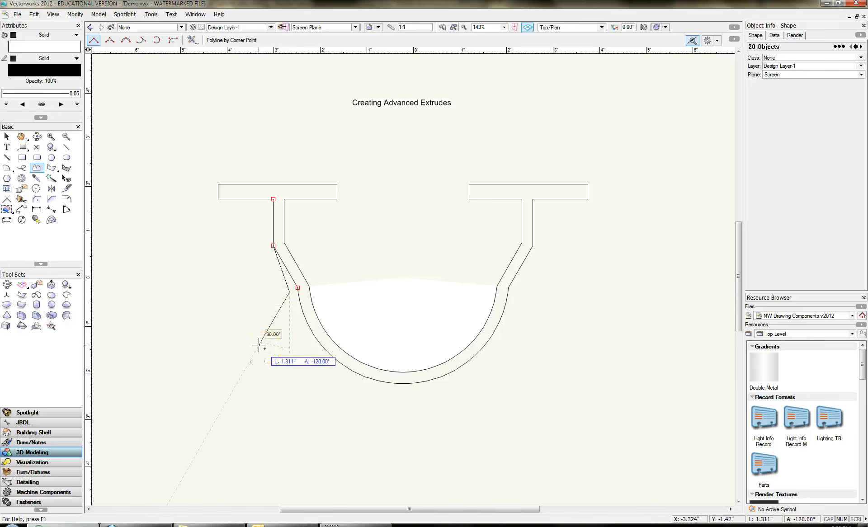
key(BackSpace)
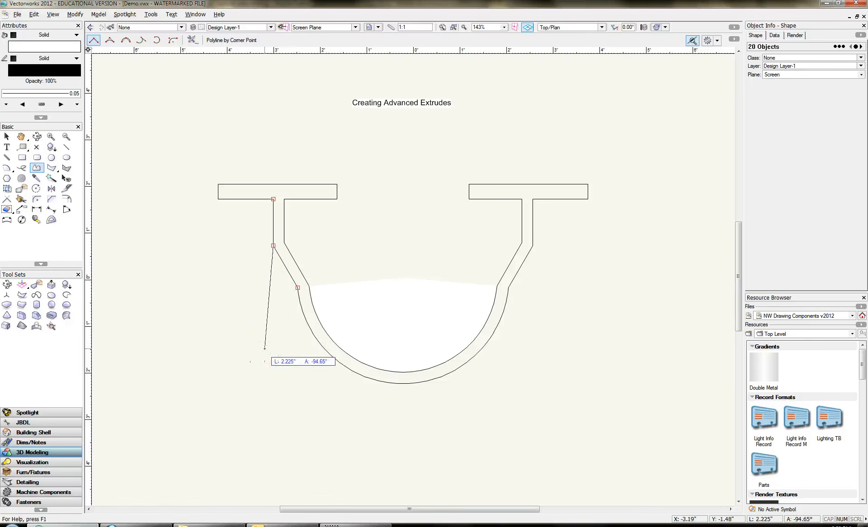
click(297, 287)
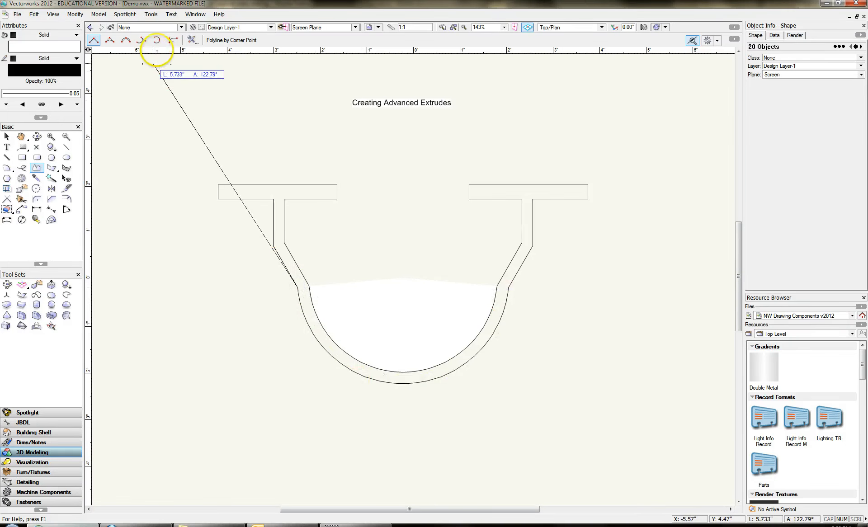
Continue the polyline with a point-on-arc segment through the outer arc's lowest point to its right end.
click(157, 42)
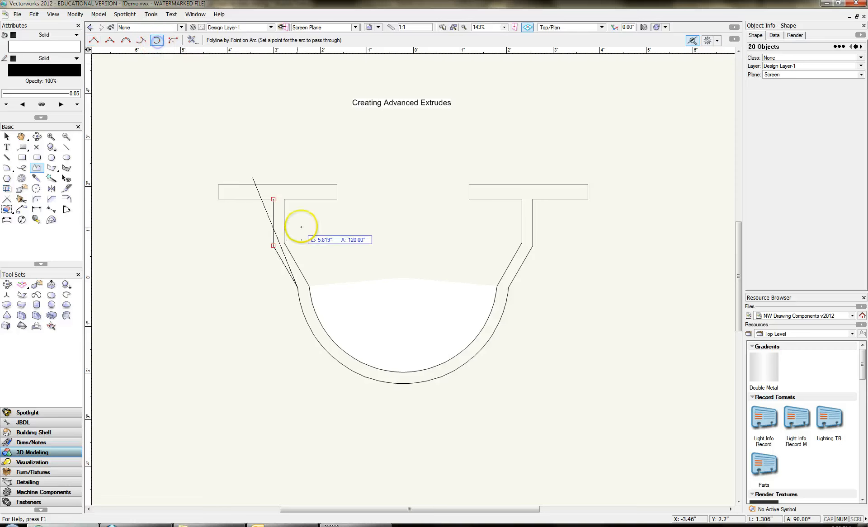
click(403, 383)
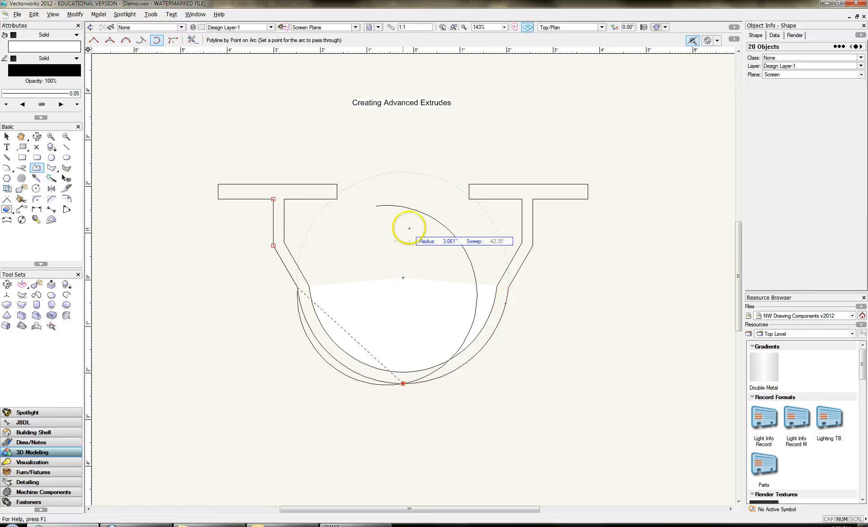
click(508, 294)
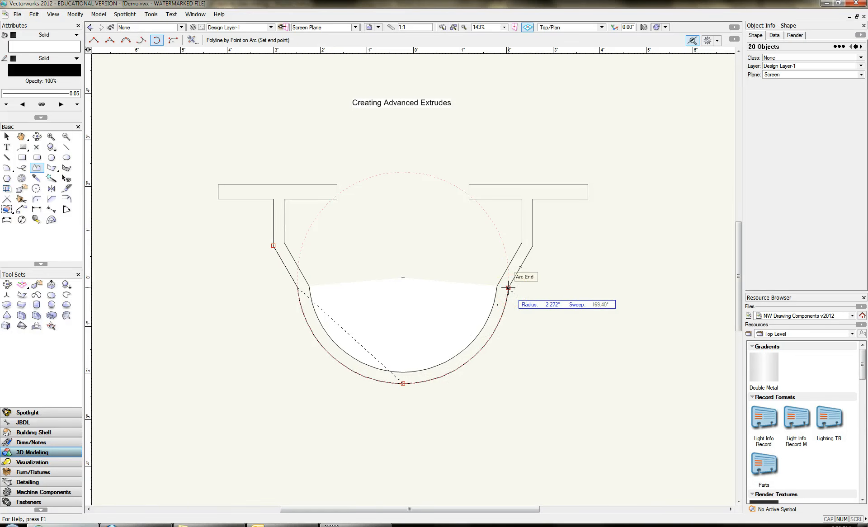
click(508, 288)
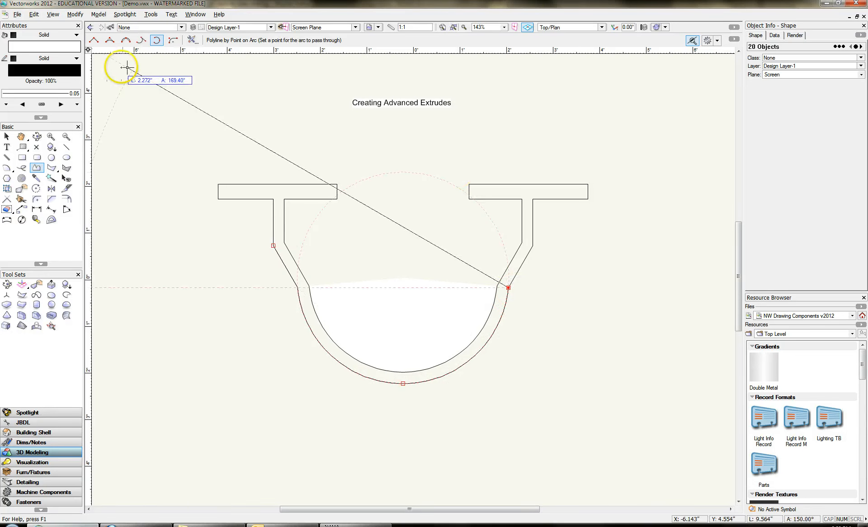
Continue the polyline with corner points up the right leg, around the right flange, and down to the inner arc's right end.
click(95, 40)
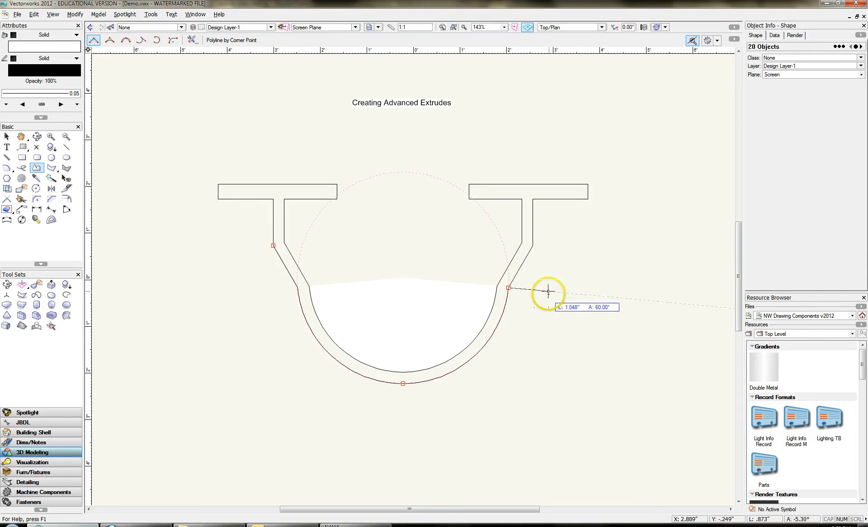
click(533, 246)
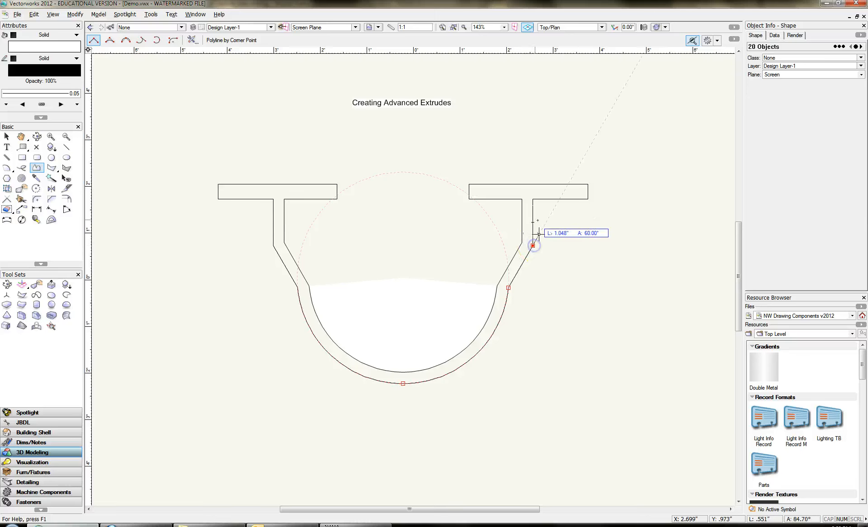
drag(532, 199, 588, 198)
click(588, 184)
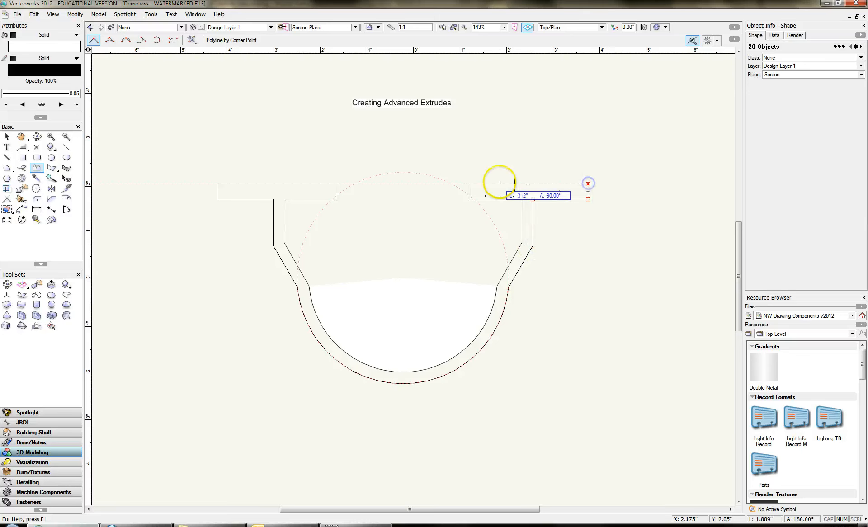
click(469, 184)
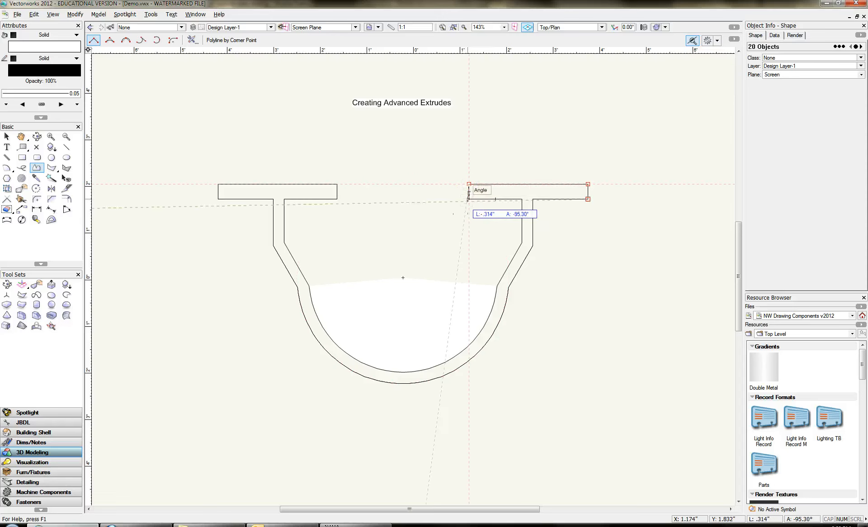
drag(468, 199, 522, 198)
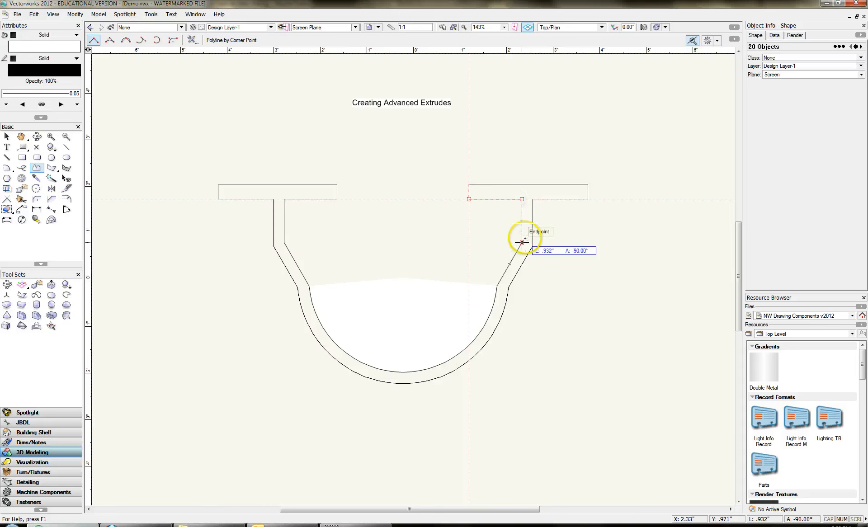
click(521, 243)
click(496, 286)
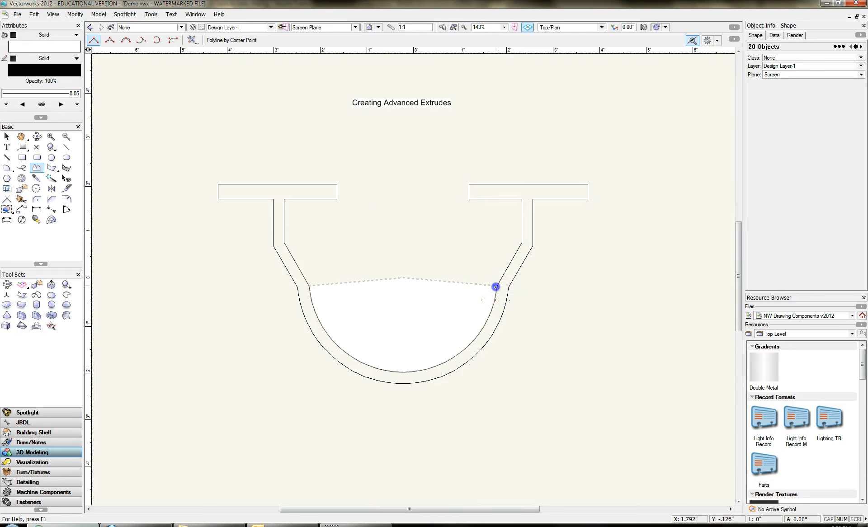
Trace the inner arc through its lowest point to its left end, and return the polyline to corner-point mode.
click(156, 41)
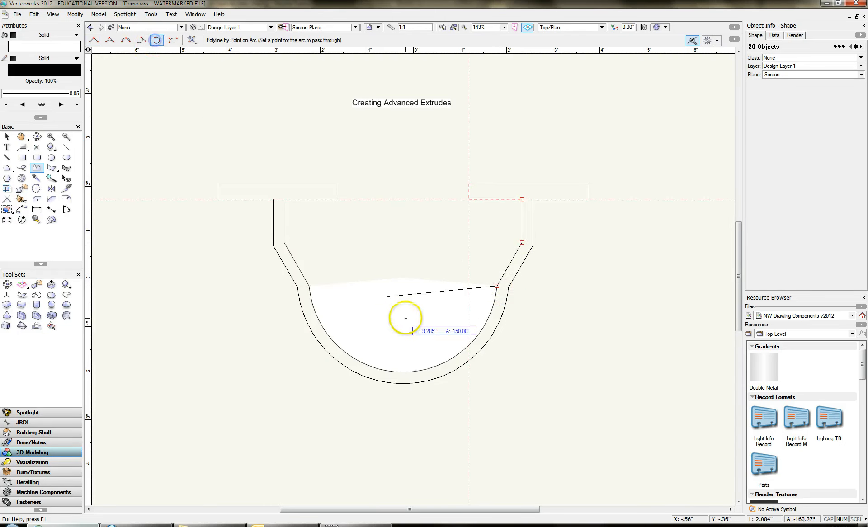
click(403, 372)
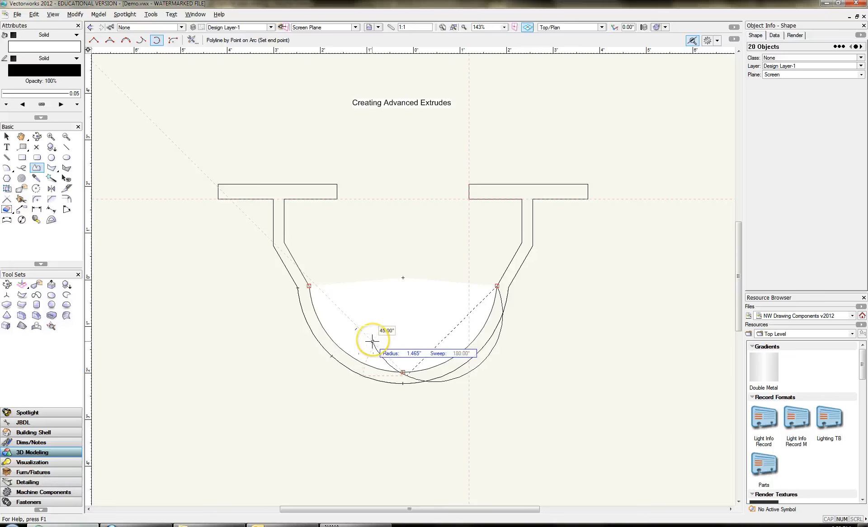
click(402, 372)
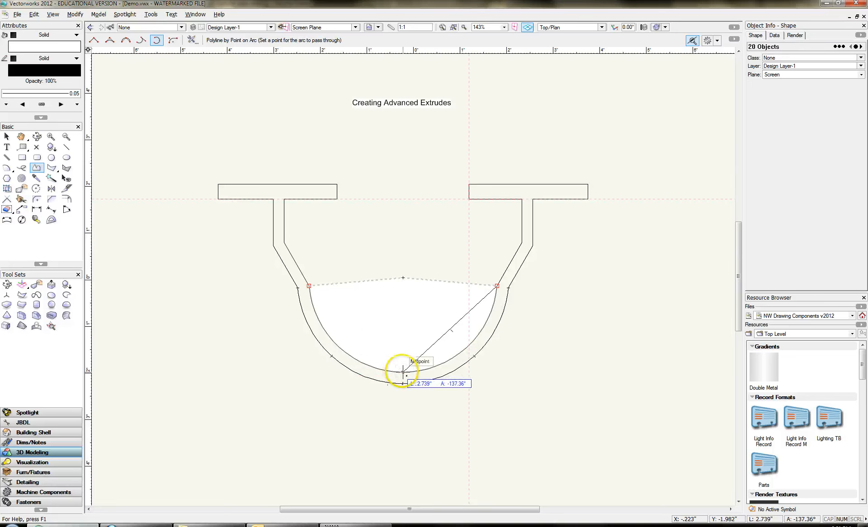
click(403, 372)
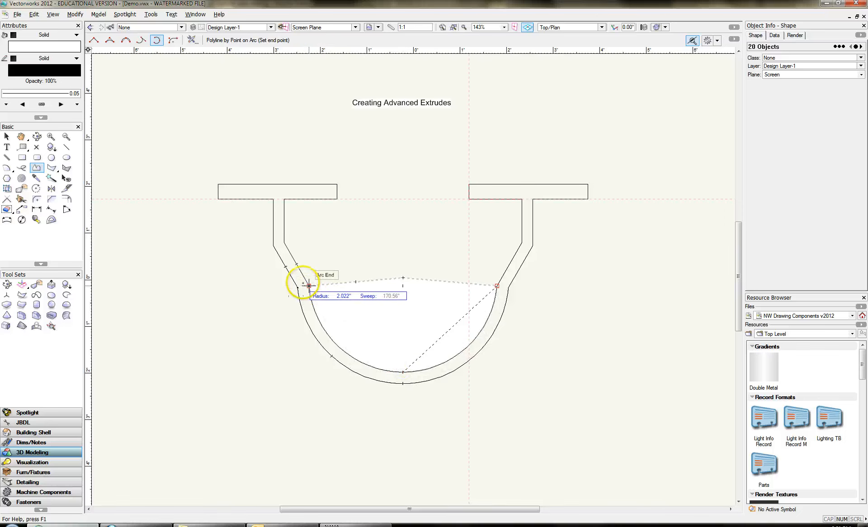
click(309, 285)
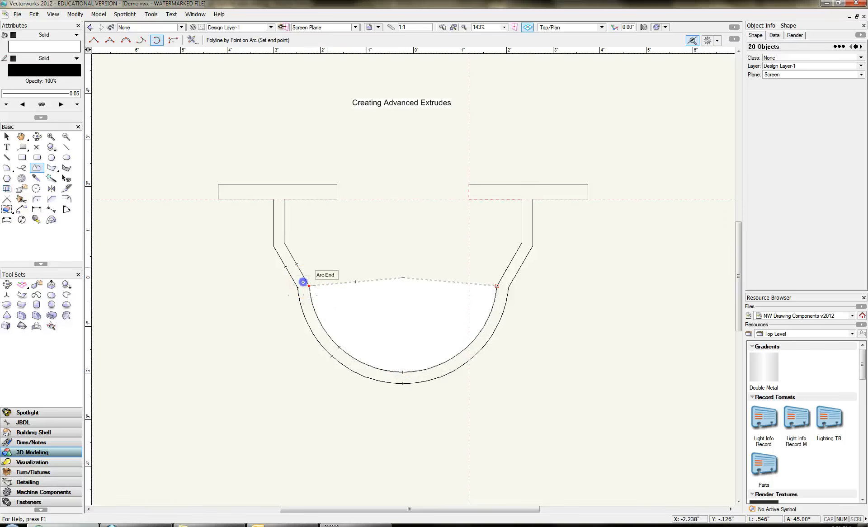
click(93, 40)
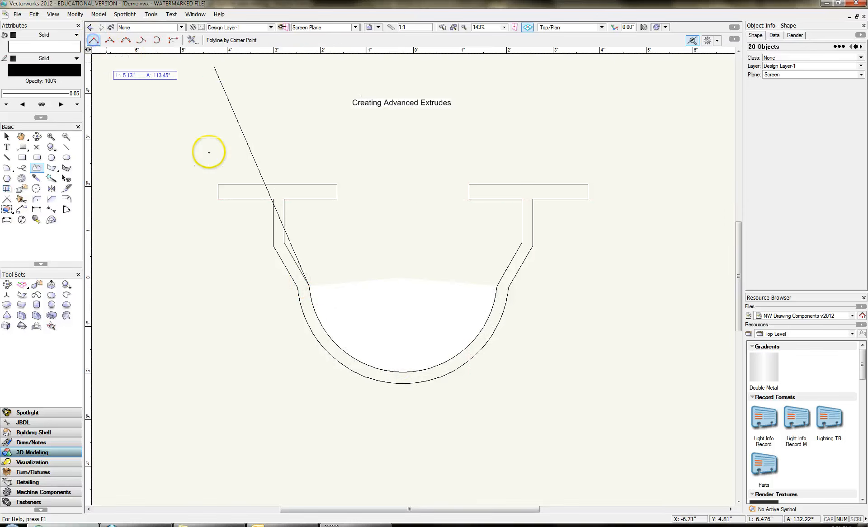
Trace the polyline with corner points up the left leg's inner edge and around the left flange, closing it at the starting corner.
click(284, 243)
click(284, 199)
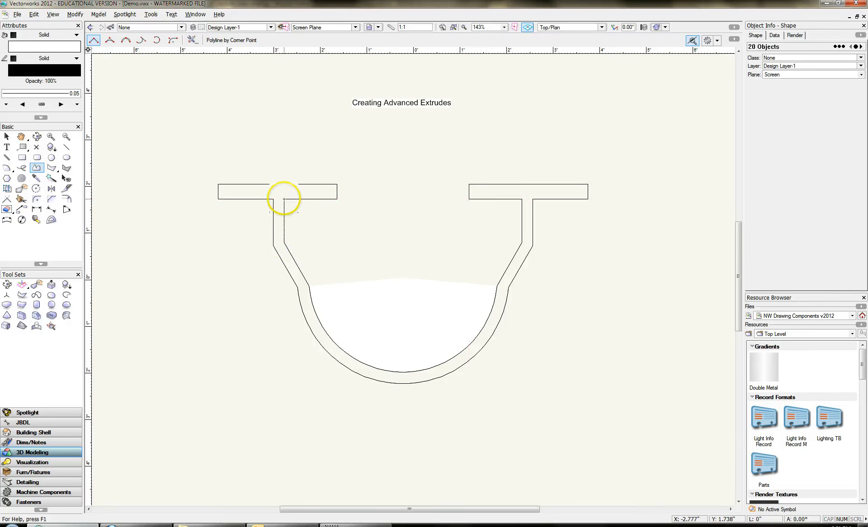
click(337, 199)
click(337, 184)
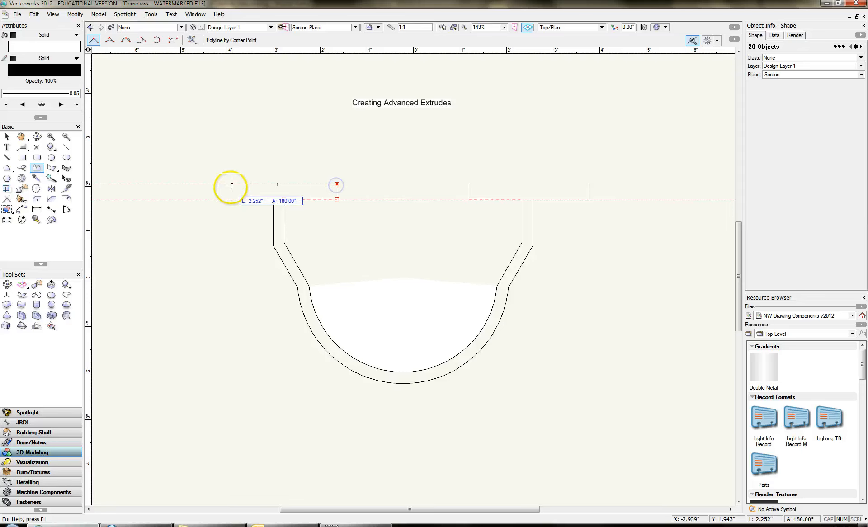
click(218, 186)
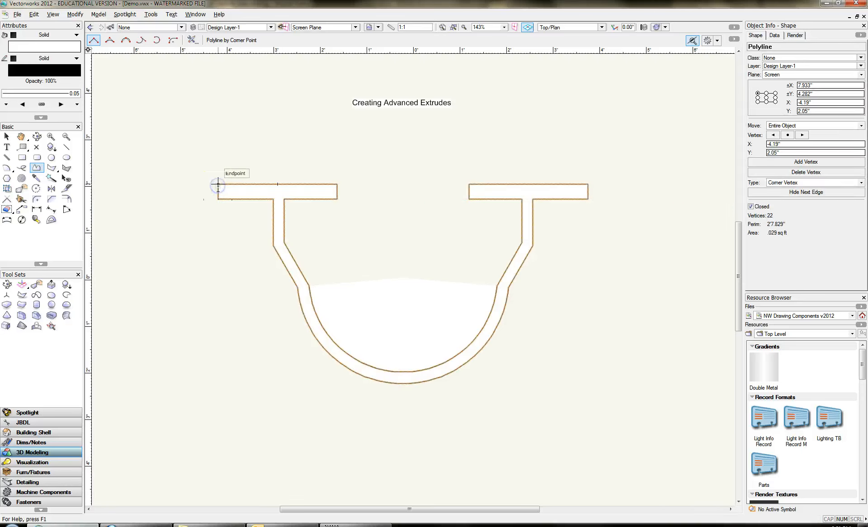
click(6, 136)
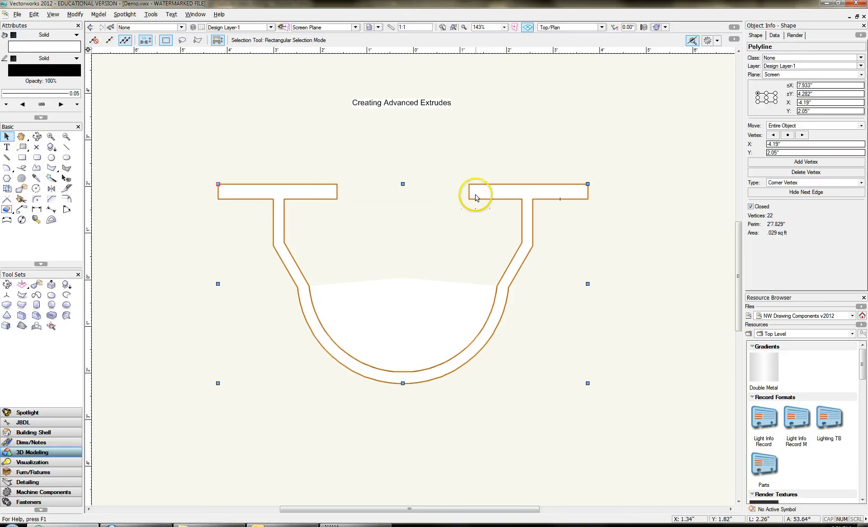
Extrude the closed bracket polyline 2" and show it in the Right Isometric view.
click(99, 14)
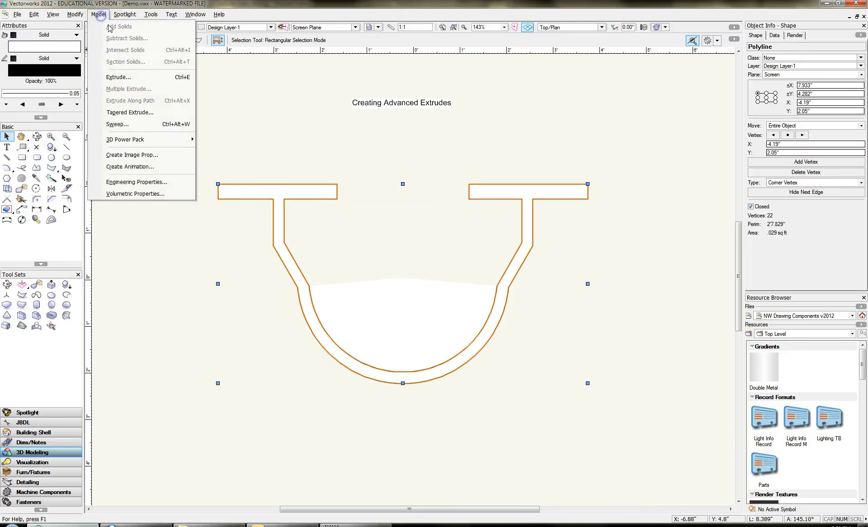
click(126, 77)
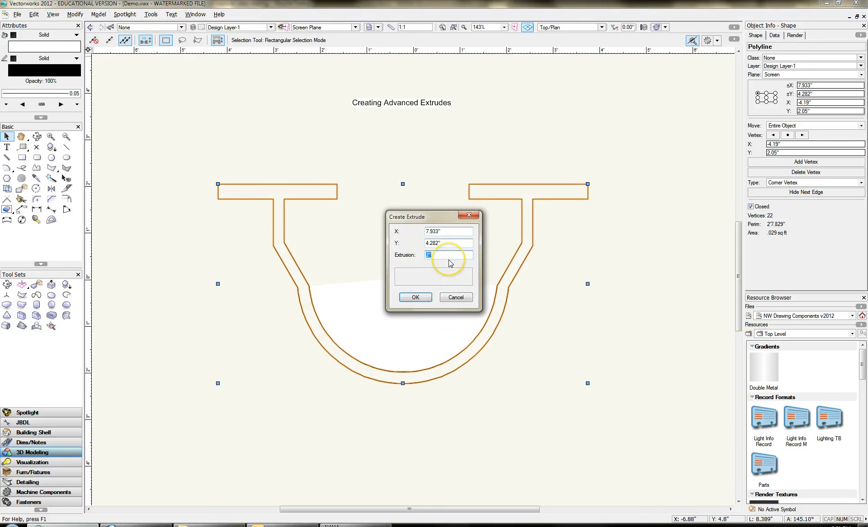
key(Return)
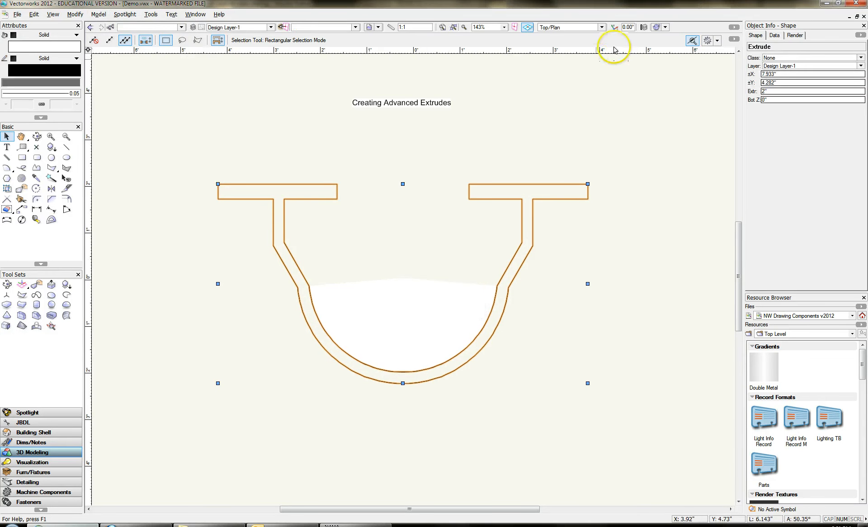
click(592, 27)
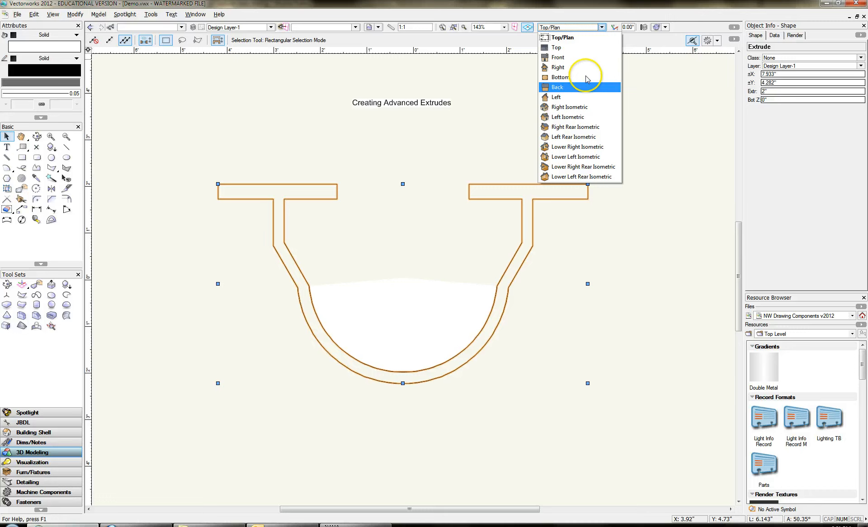
click(581, 102)
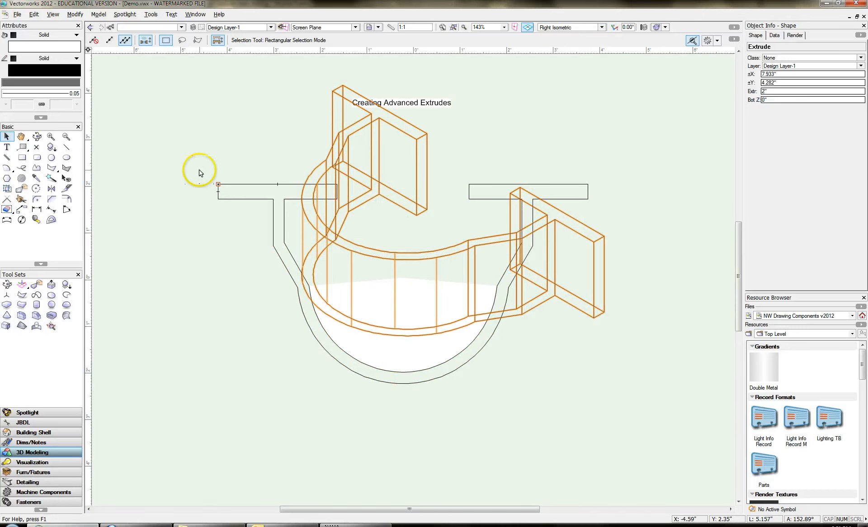
Delete the original 2D outline pieces, leaving the extrude, and render the bracket with Fast Renderworks.
mouse_move(188, 170)
mouse_down()
mouse_move(687, 386)
mouse_move(721, 417)
mouse_up()
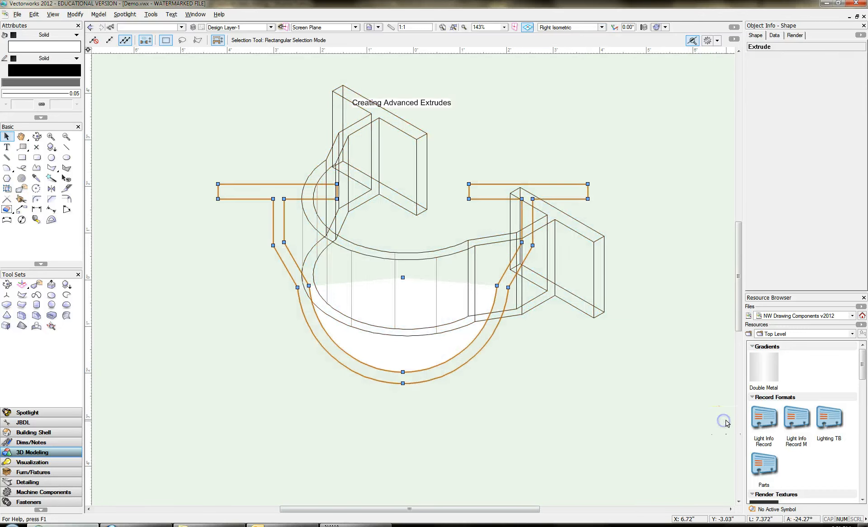
key(Delete)
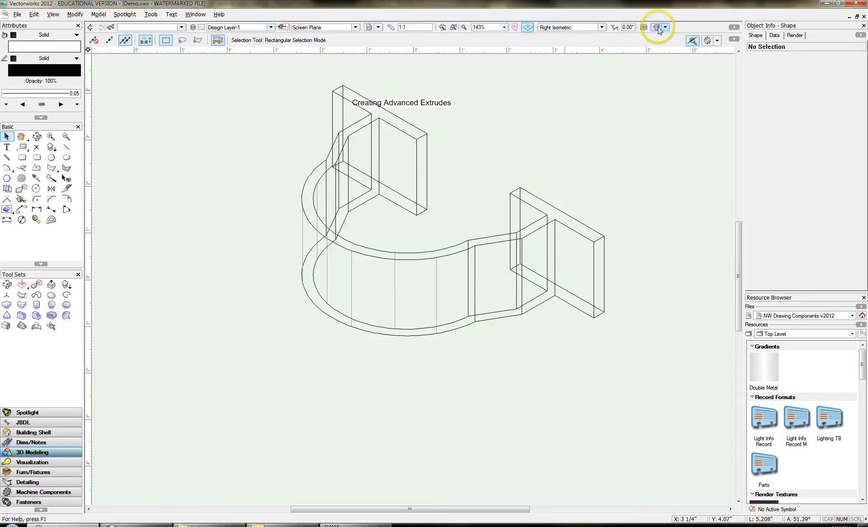
click(656, 27)
click(688, 135)
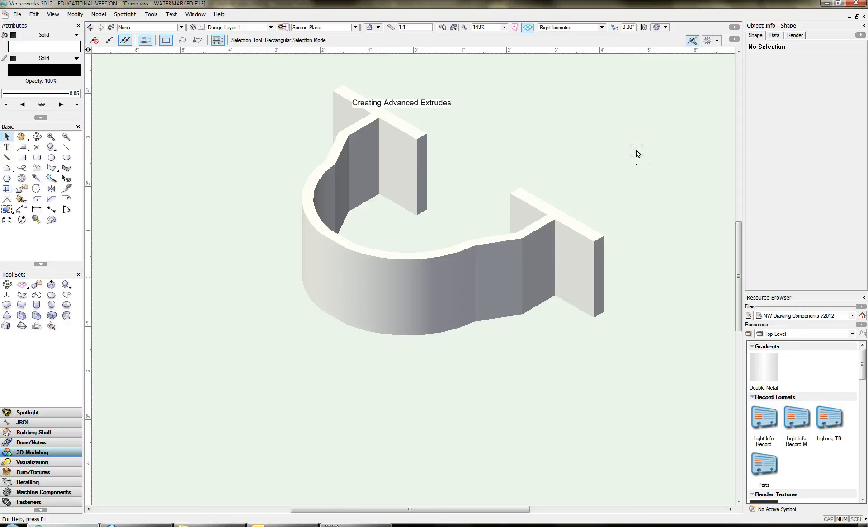
click(204, 132)
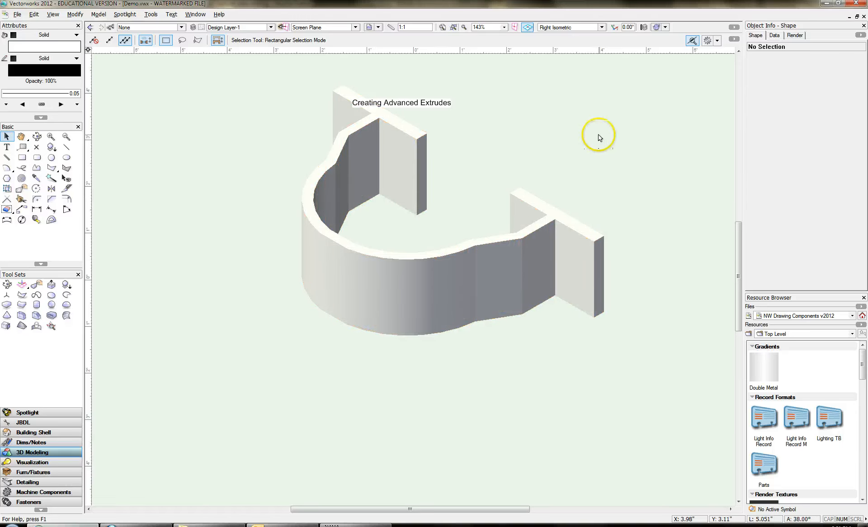
In the Right view, rotate the extruded bracket about its lower-left corner so that its bottom edge points straight up.
click(570, 28)
click(569, 37)
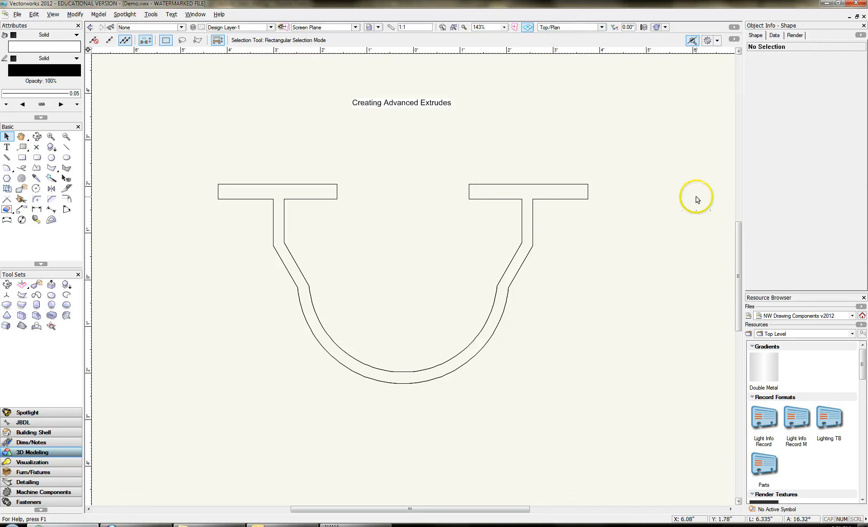
click(571, 27)
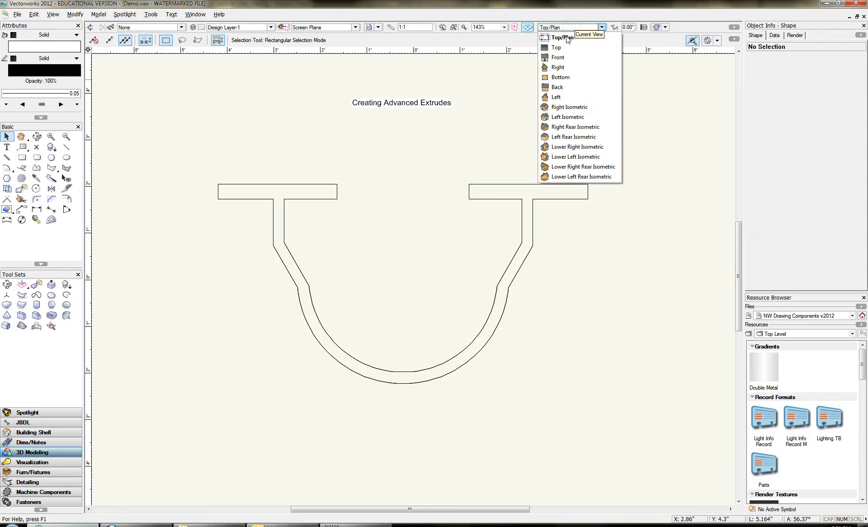
click(561, 67)
mouse_move(262, 161)
mouse_down()
mouse_move(400, 282)
mouse_move(590, 326)
mouse_up()
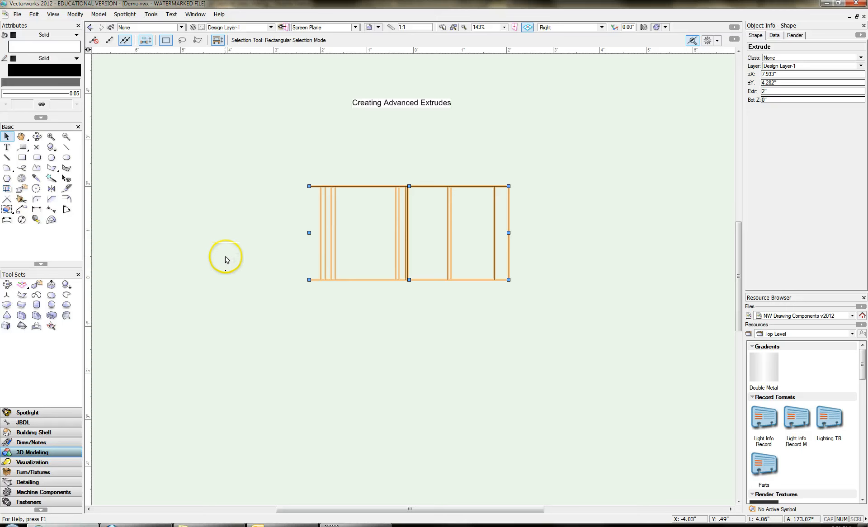
click(36, 188)
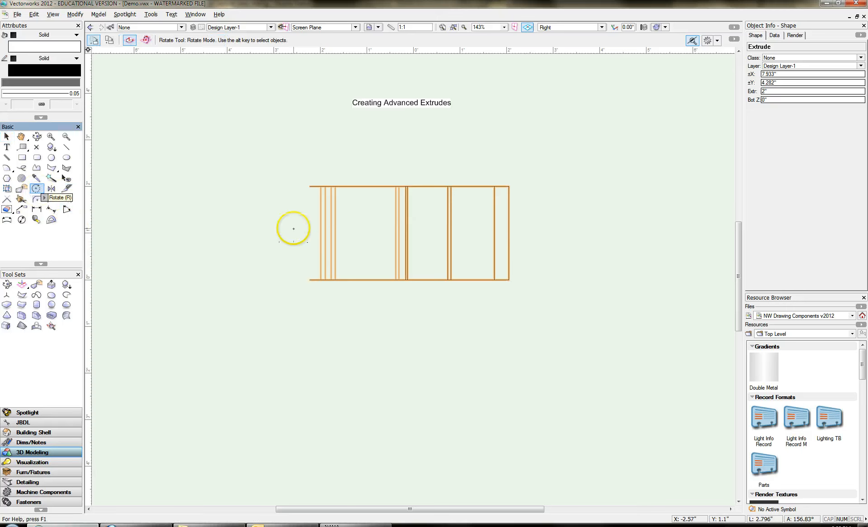
click(310, 279)
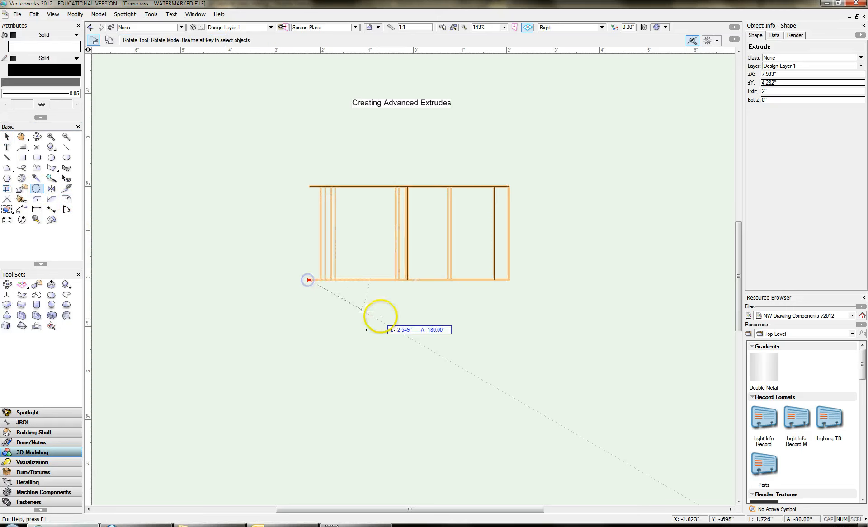
click(509, 280)
click(309, 136)
click(7, 136)
Check the rotated bracket's orientation in the Front and Top/Plan views.
click(565, 27)
click(558, 58)
click(565, 28)
click(565, 27)
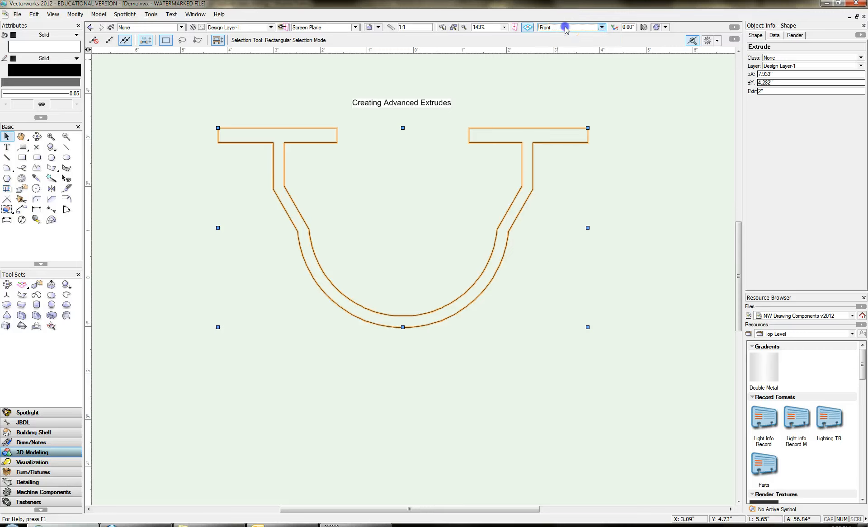
click(563, 28)
click(562, 37)
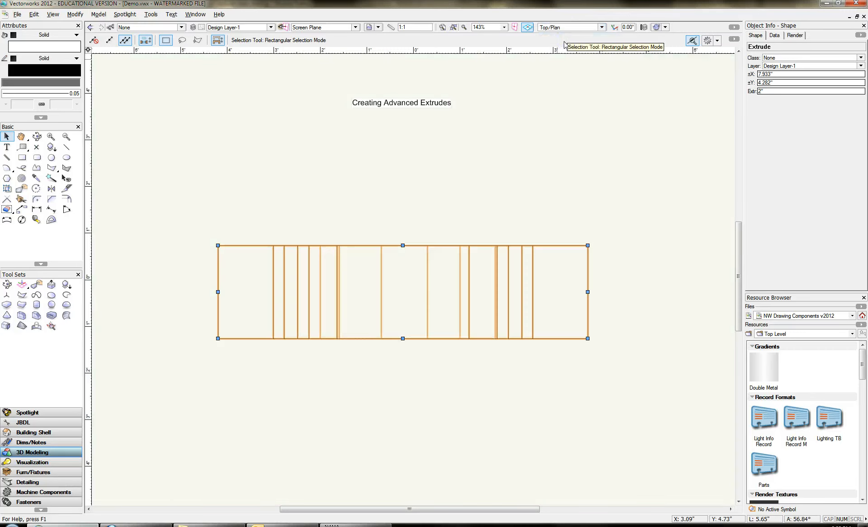
Show the bracket in the Right Isometric view with Dashed Hidden Line rendering and deselect it.
click(579, 28)
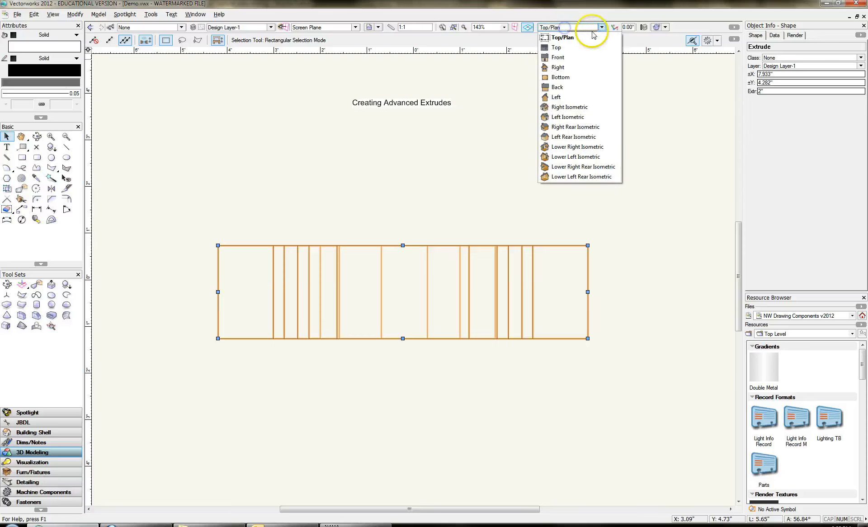
click(573, 107)
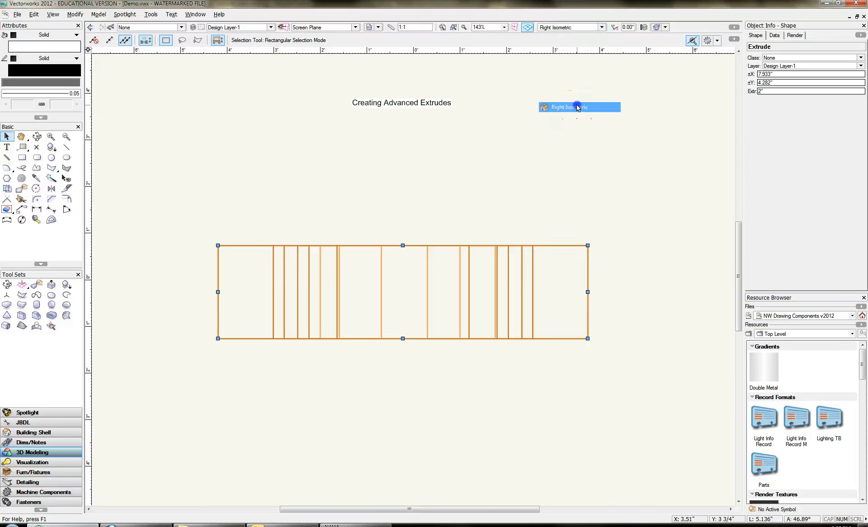
click(658, 27)
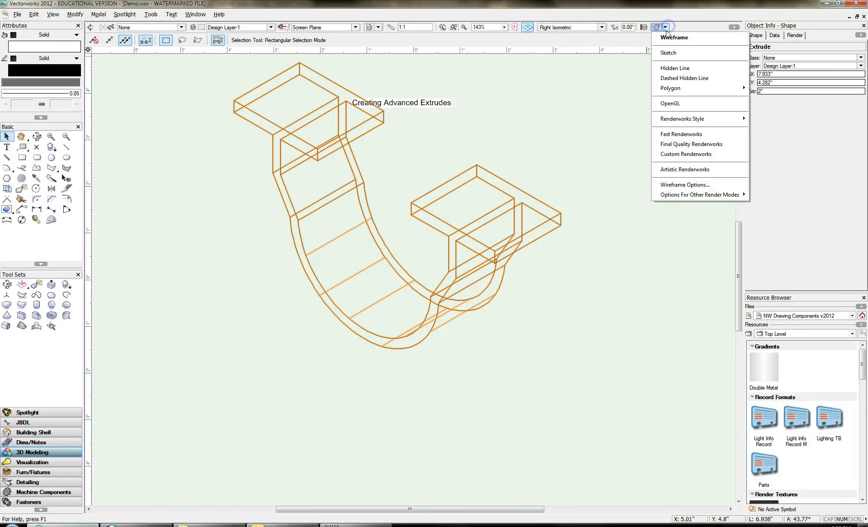
click(681, 79)
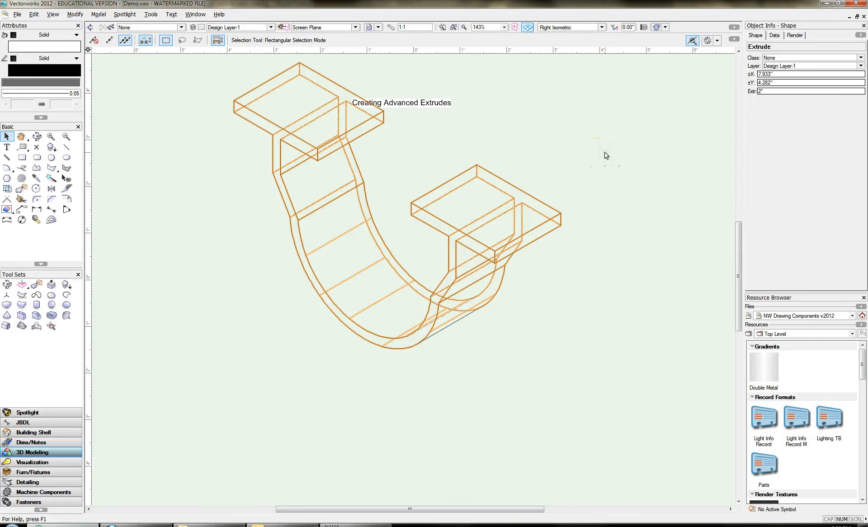
click(651, 137)
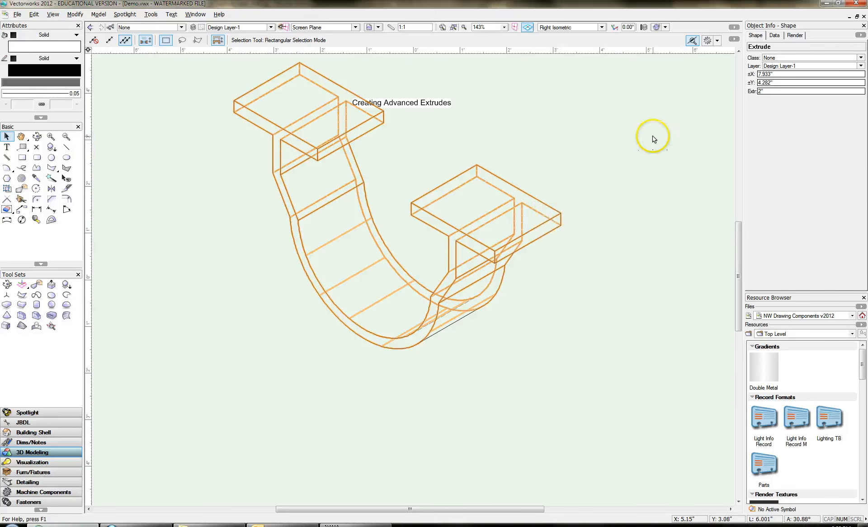
click(685, 278)
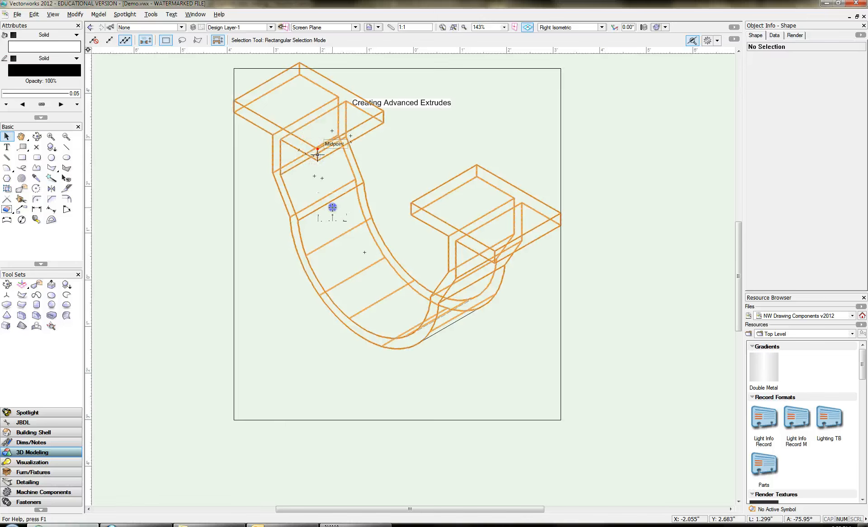
Move the bracket down clear of the "Creating Advanced Extrudes" title, render the layer again, and deselect the bracket.
drag(332, 207, 335, 227)
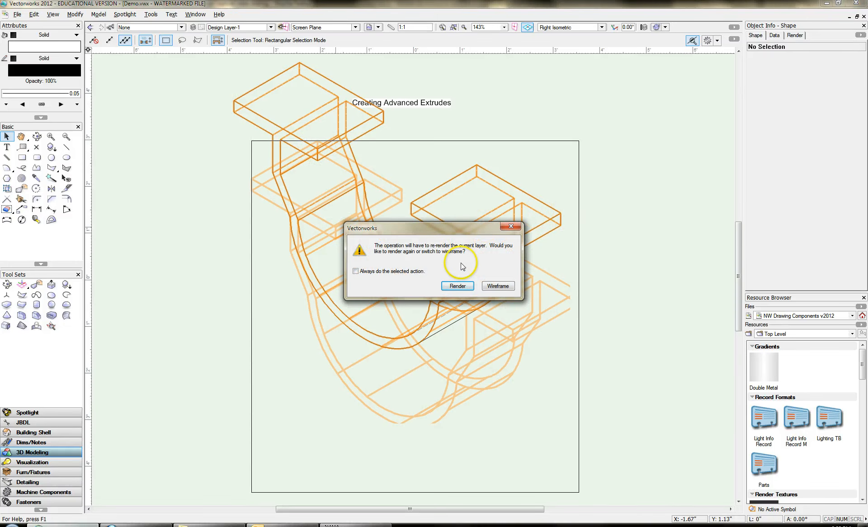
click(462, 287)
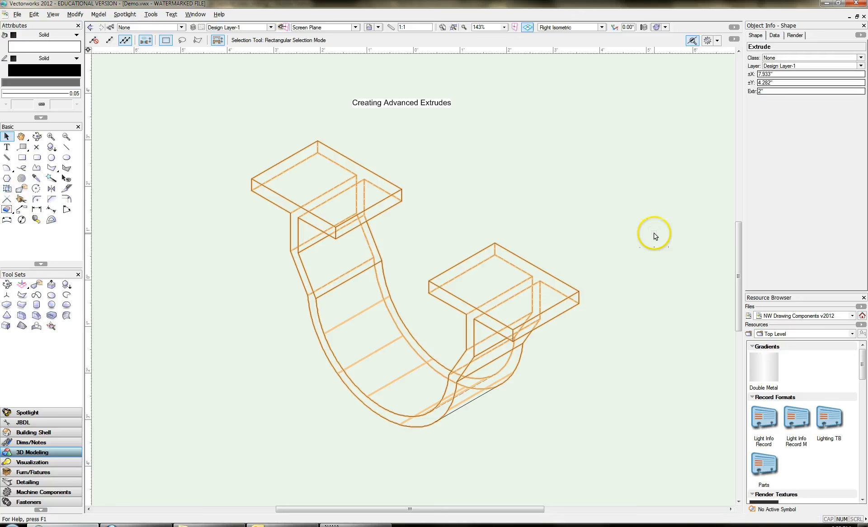
click(654, 231)
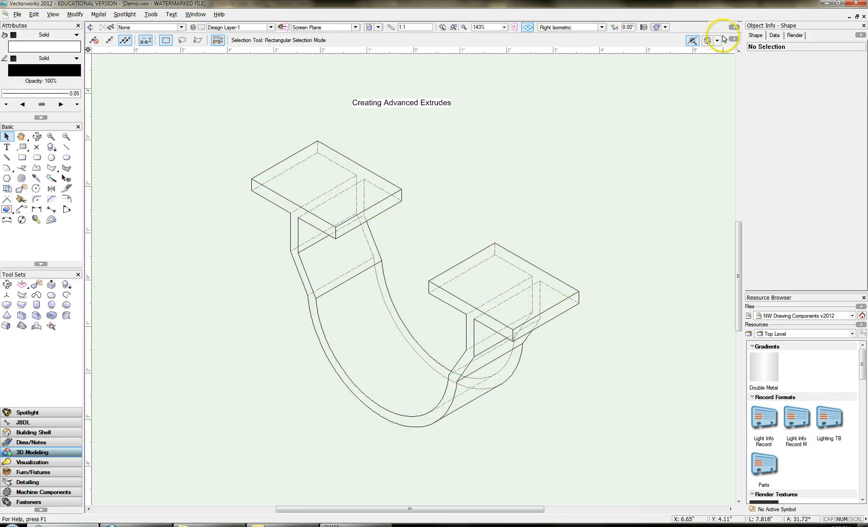